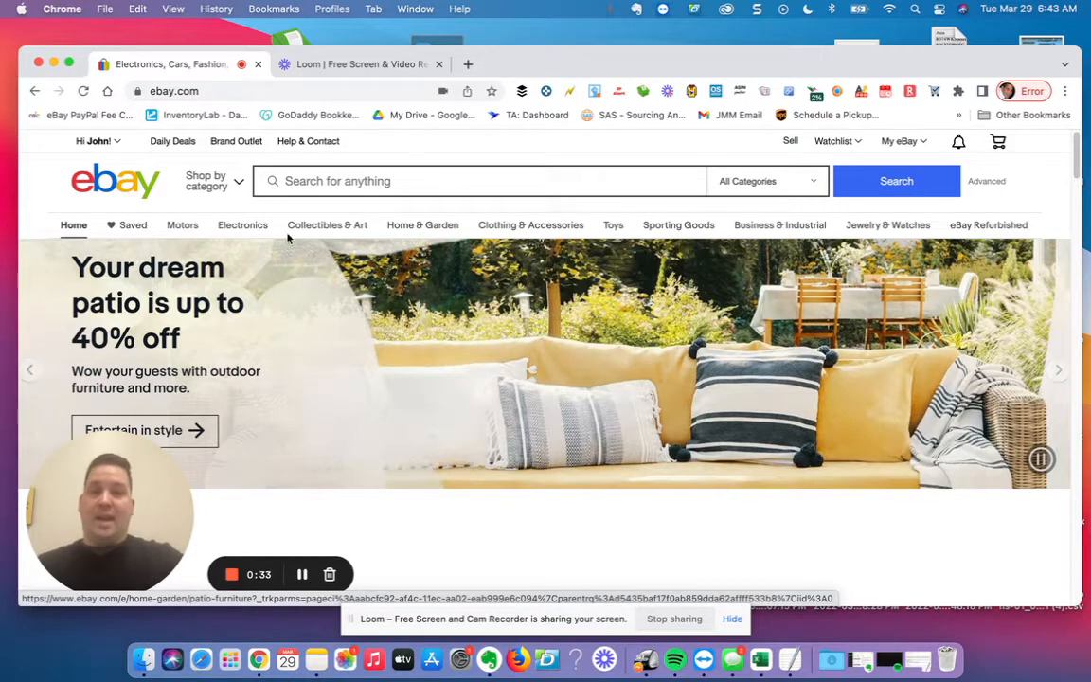
Step: Open the Seller Hub page for managing active listings and review the listing results table
{"action": "mouse_move", "coordinate": [286, 235]}
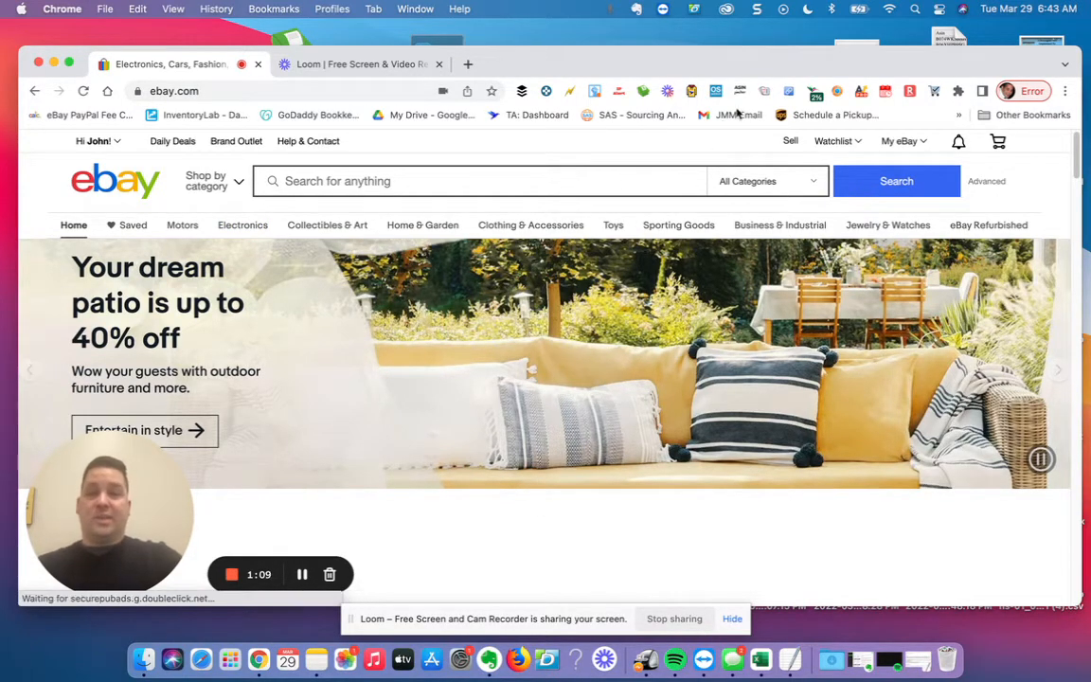
{"action": "left_click", "coordinate": [792, 142]}
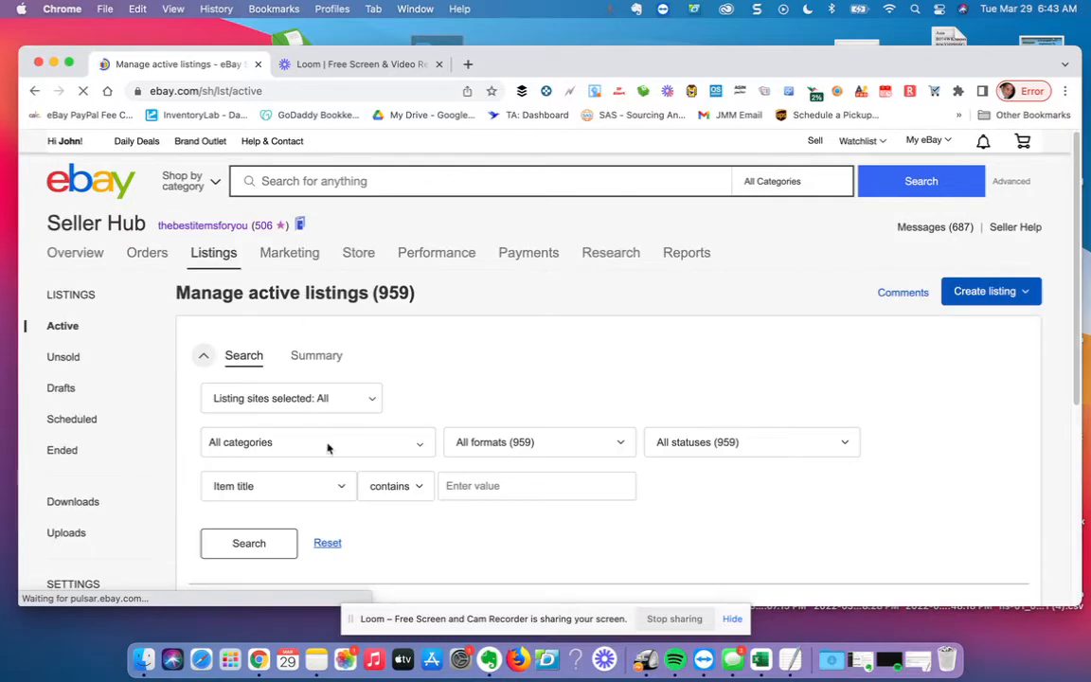
{"action": "scroll", "coordinate": [357, 451], "scroll_direction": "down", "scroll_amount": 1}
{"action": "scroll", "coordinate": [357, 451], "scroll_direction": "down", "scroll_amount": 5}
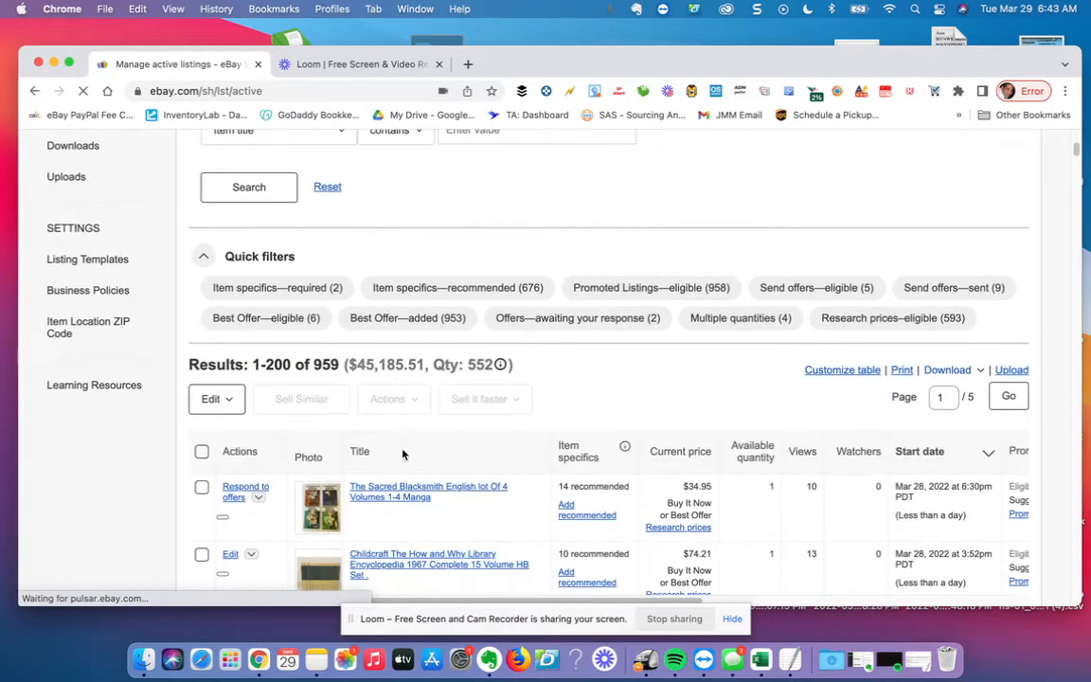
{"action": "scroll", "coordinate": [404, 456], "scroll_direction": "down", "scroll_amount": 1}
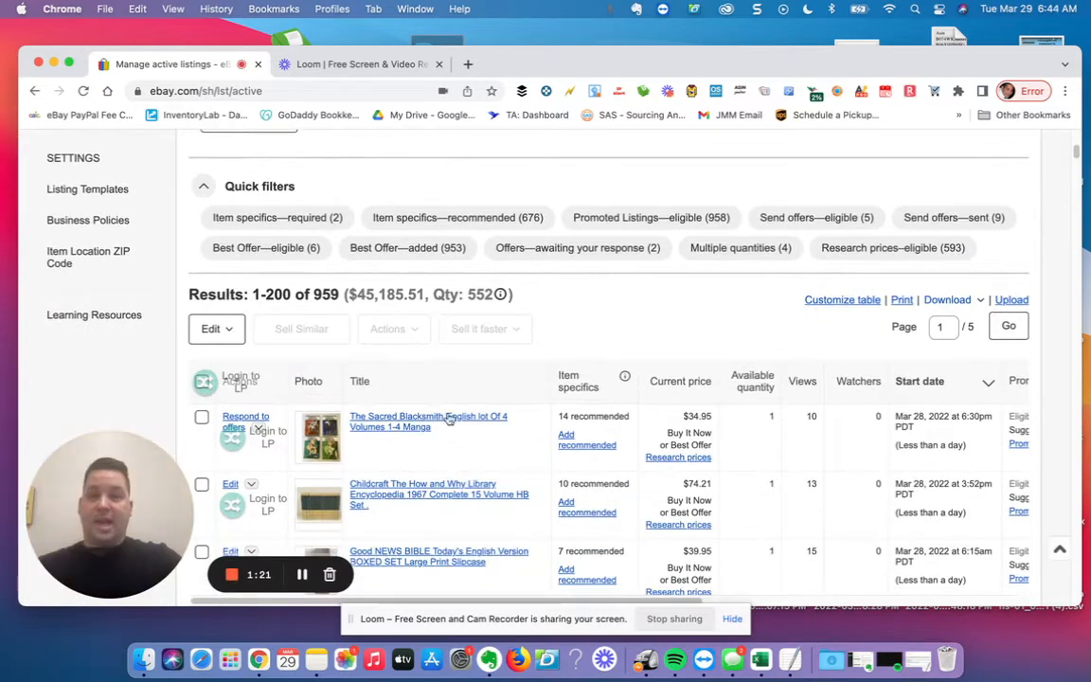
{"action": "scroll", "coordinate": [270, 351], "scroll_direction": "down", "scroll_amount": 3}
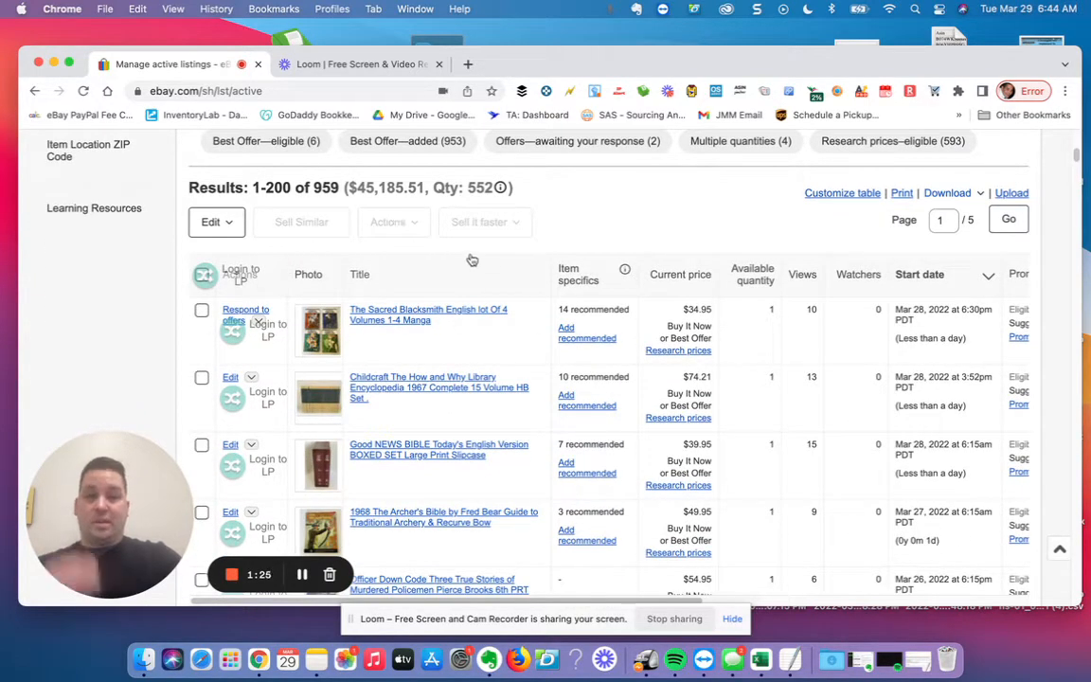
{"action": "scroll", "coordinate": [474, 351], "scroll_direction": "up", "scroll_amount": 1}
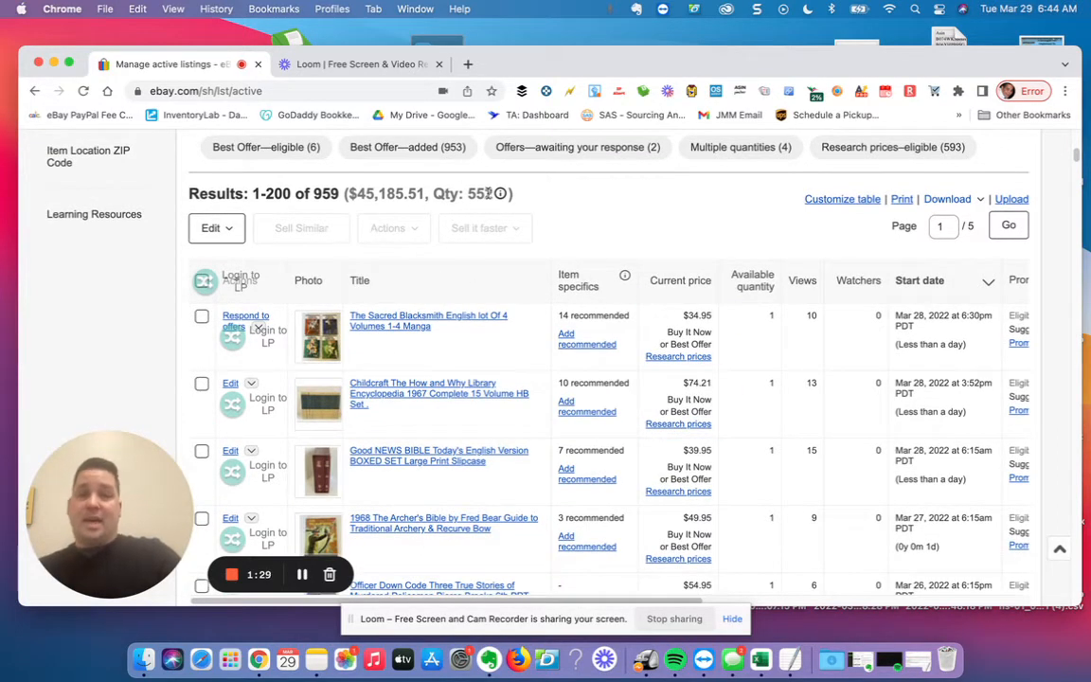
Step: Examine the results summary above the active listings table for available quantity, number of listings and total value
{"action": "left_click_drag", "start_coordinate": [469, 197], "coordinate": [494, 195]}
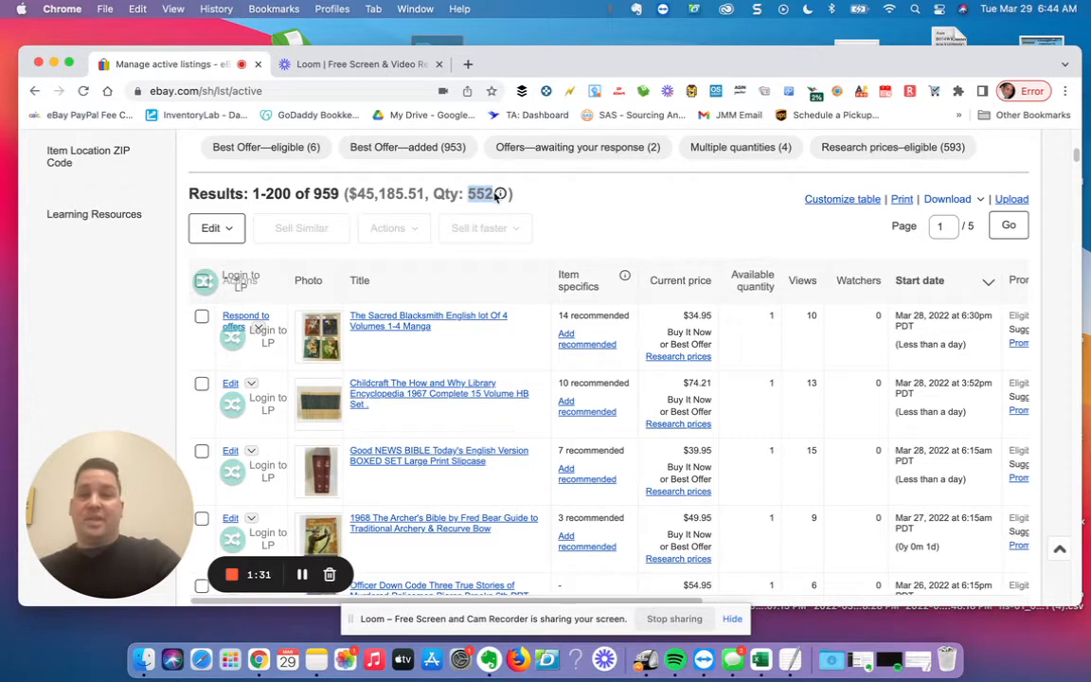
{"action": "left_click_drag", "start_coordinate": [311, 193], "coordinate": [332, 194]}
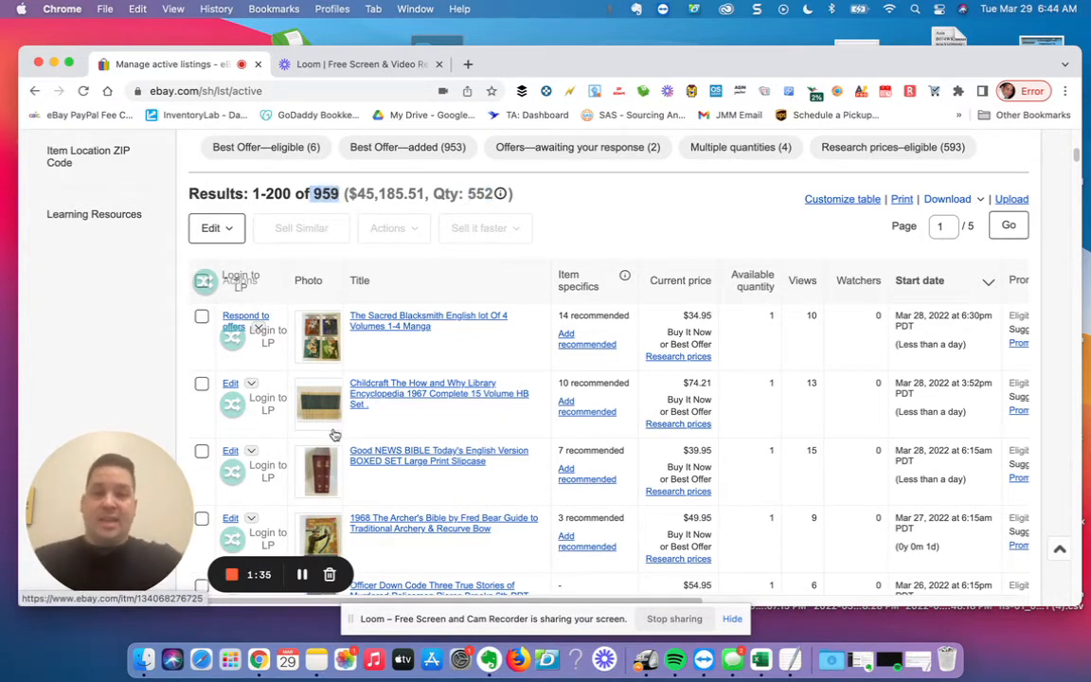
{"action": "left_click", "coordinate": [641, 243]}
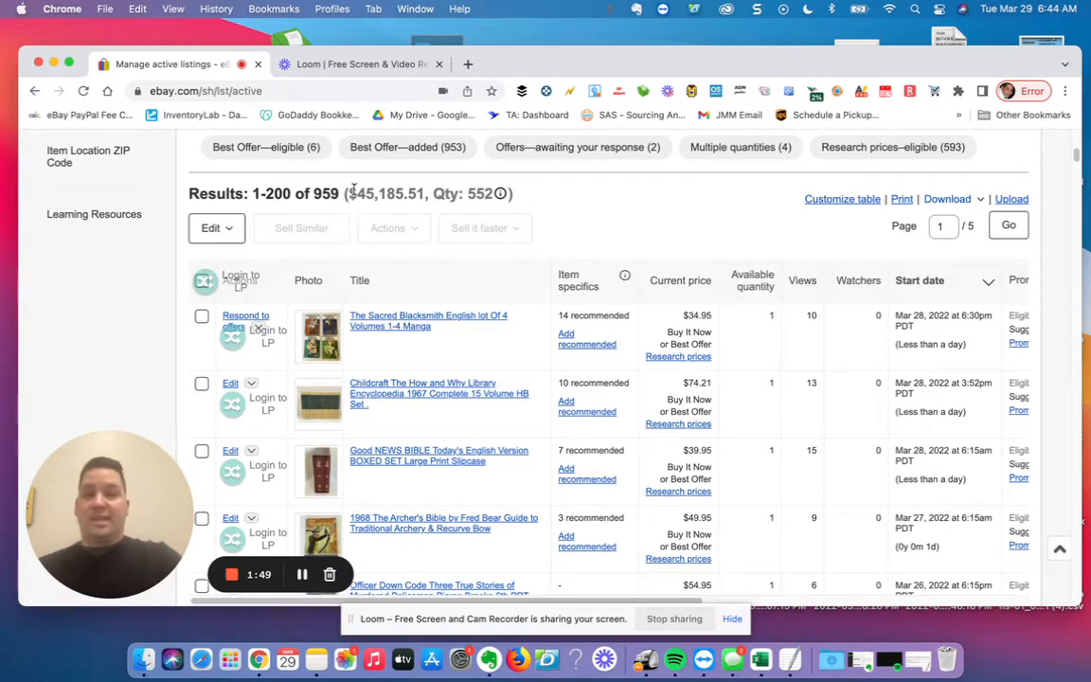
{"action": "left_click_drag", "start_coordinate": [347, 193], "coordinate": [423, 193]}
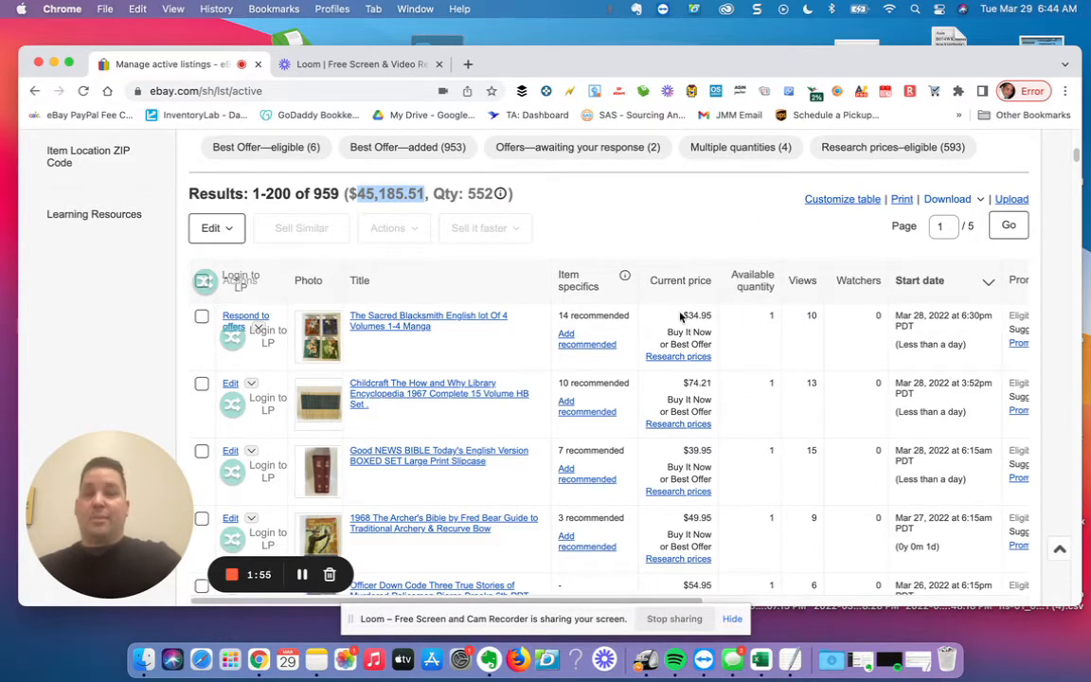
{"action": "scroll", "coordinate": [592, 213], "scroll_direction": "down", "scroll_amount": 1}
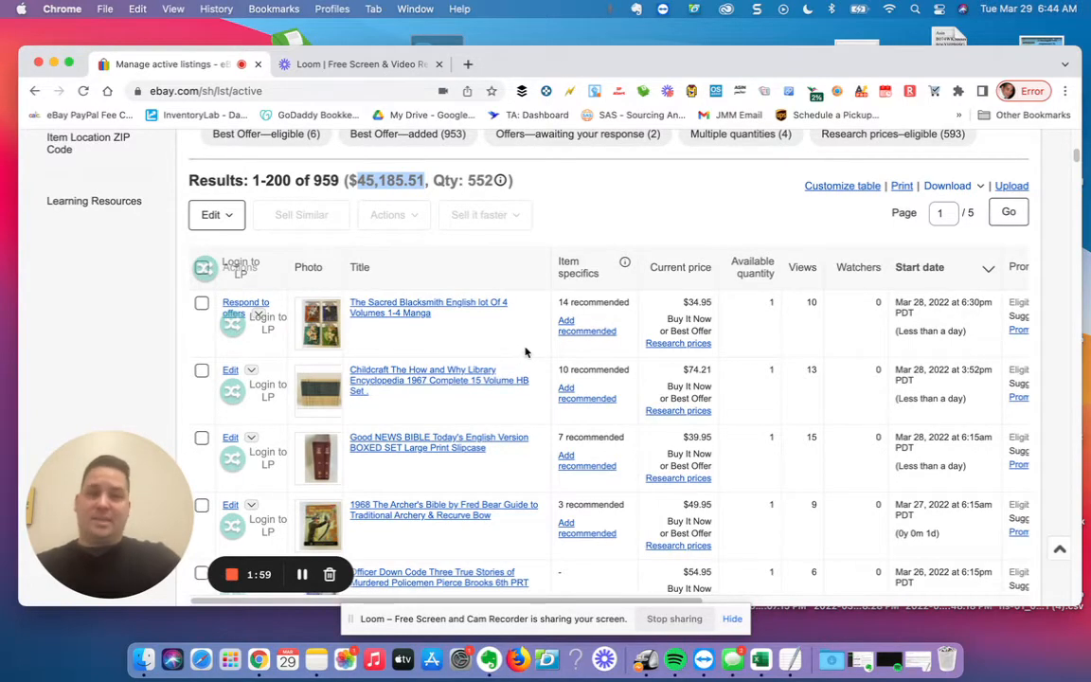
{"action": "scroll", "coordinate": [469, 312], "scroll_direction": "down", "scroll_amount": 1}
{"action": "scroll", "coordinate": [511, 304], "scroll_direction": "up", "scroll_amount": 5}
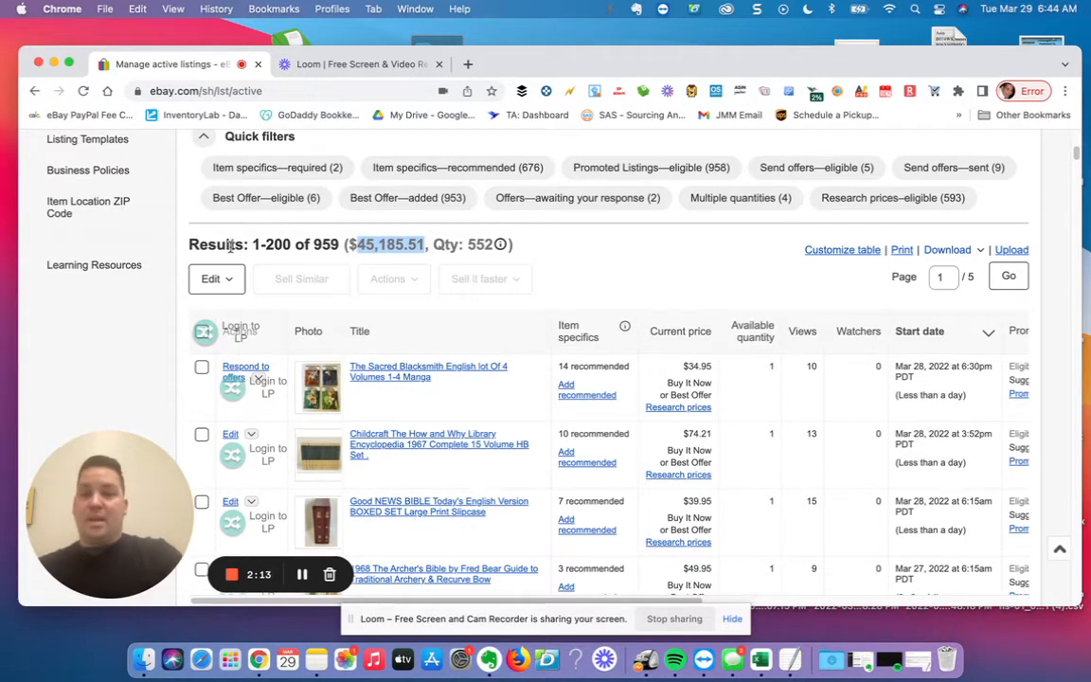
Step: Open all active listings in the bulk editor, continuing with the listings that were already being worked with
{"action": "left_click", "coordinate": [227, 286]}
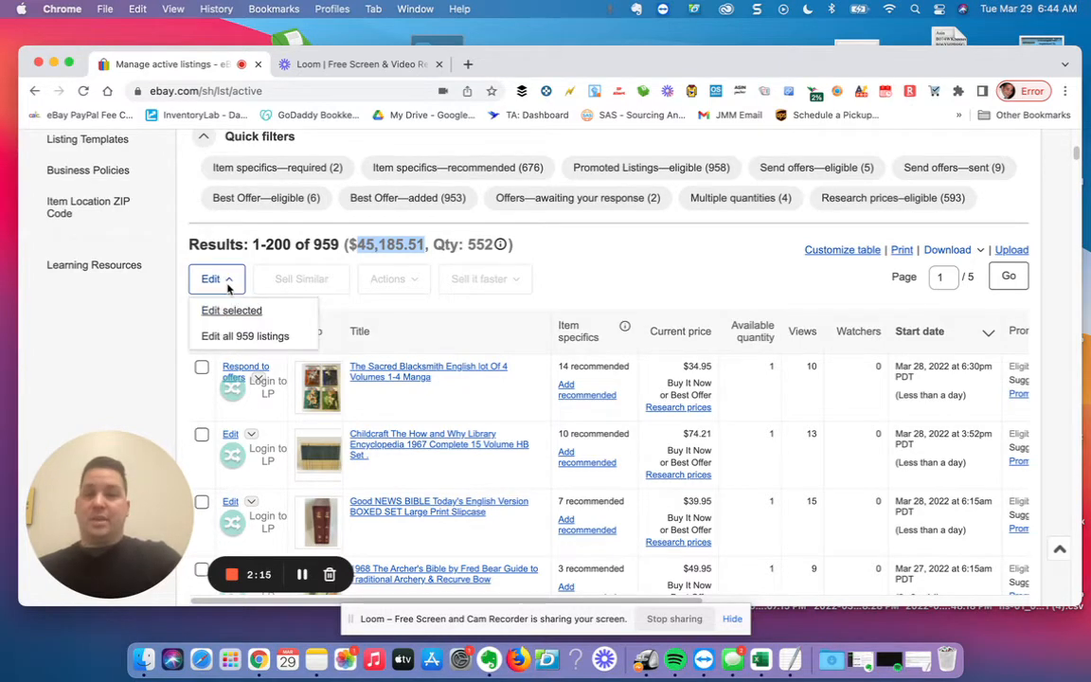
{"action": "left_click", "coordinate": [274, 338]}
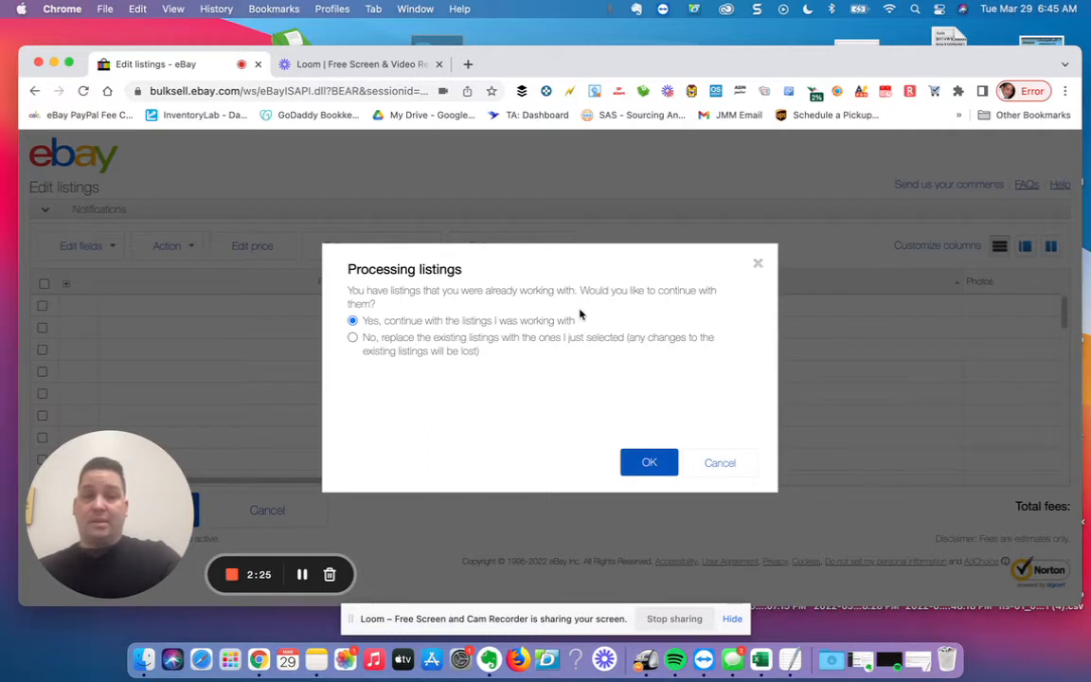
{"action": "left_click", "coordinate": [650, 464]}
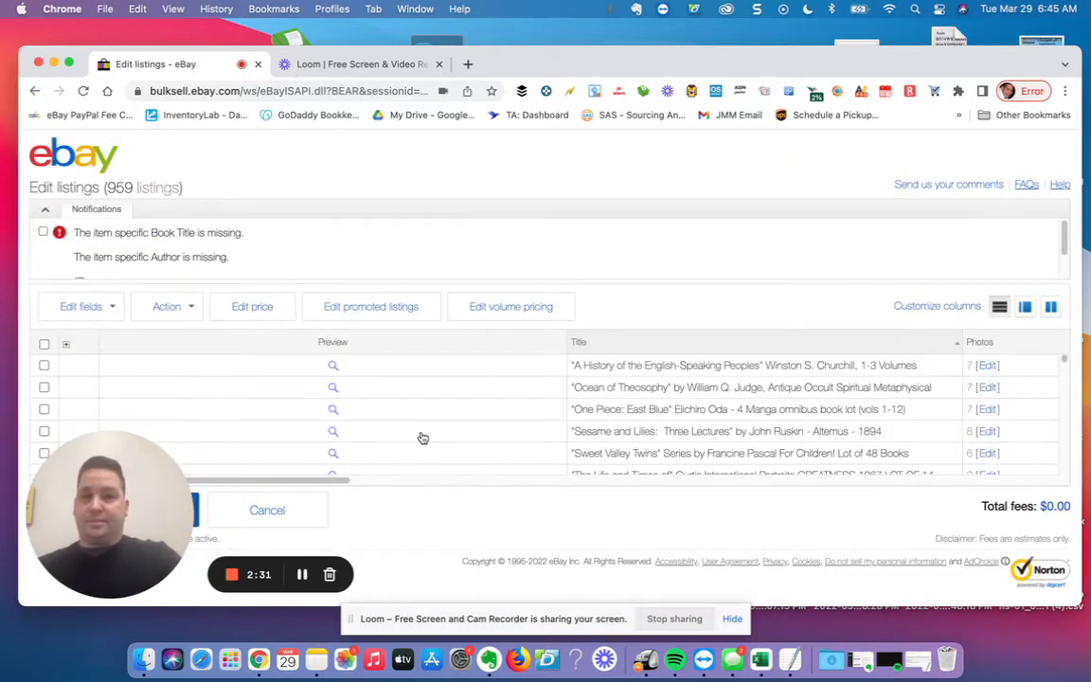
{"action": "scroll", "coordinate": [468, 423], "scroll_direction": "down", "scroll_amount": 2}
{"action": "scroll", "coordinate": [472, 430], "scroll_direction": "up", "scroll_amount": 2}
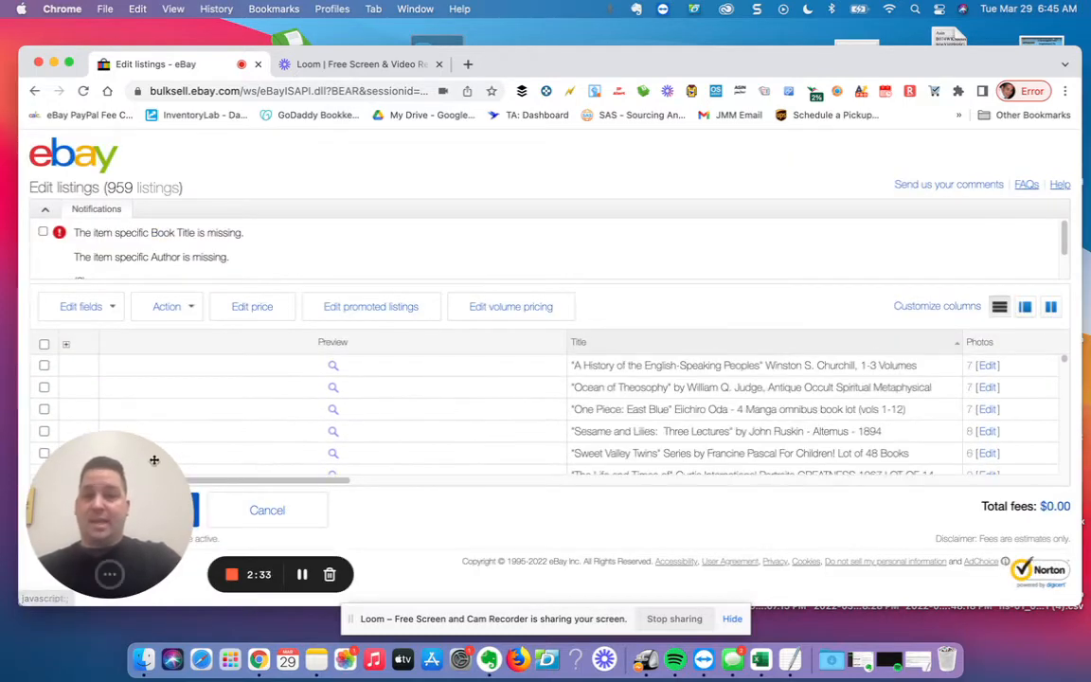
{"action": "left_click_drag", "start_coordinate": [153, 458], "coordinate": [509, 452]}
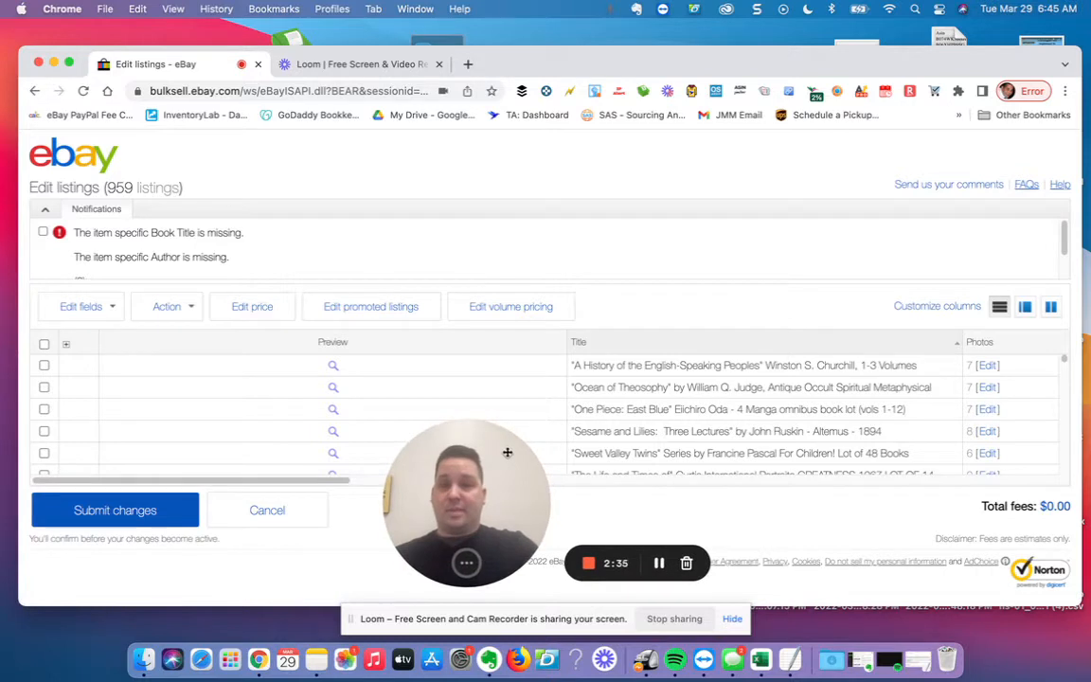
{"action": "left_click", "coordinate": [111, 312]}
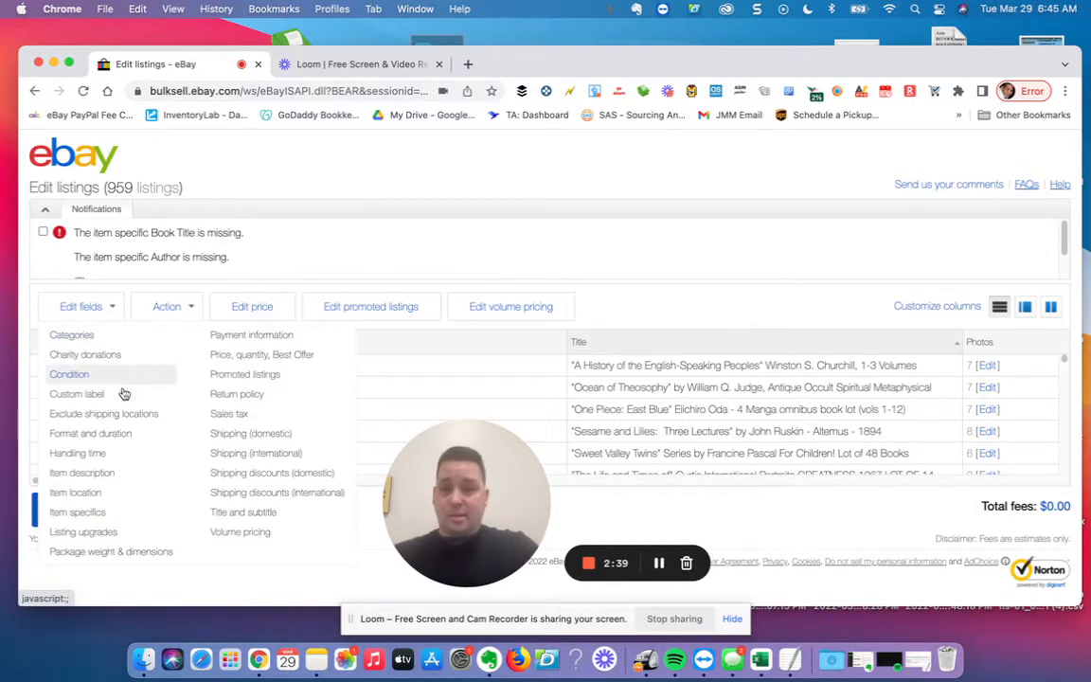
{"action": "left_click", "coordinate": [102, 455]}
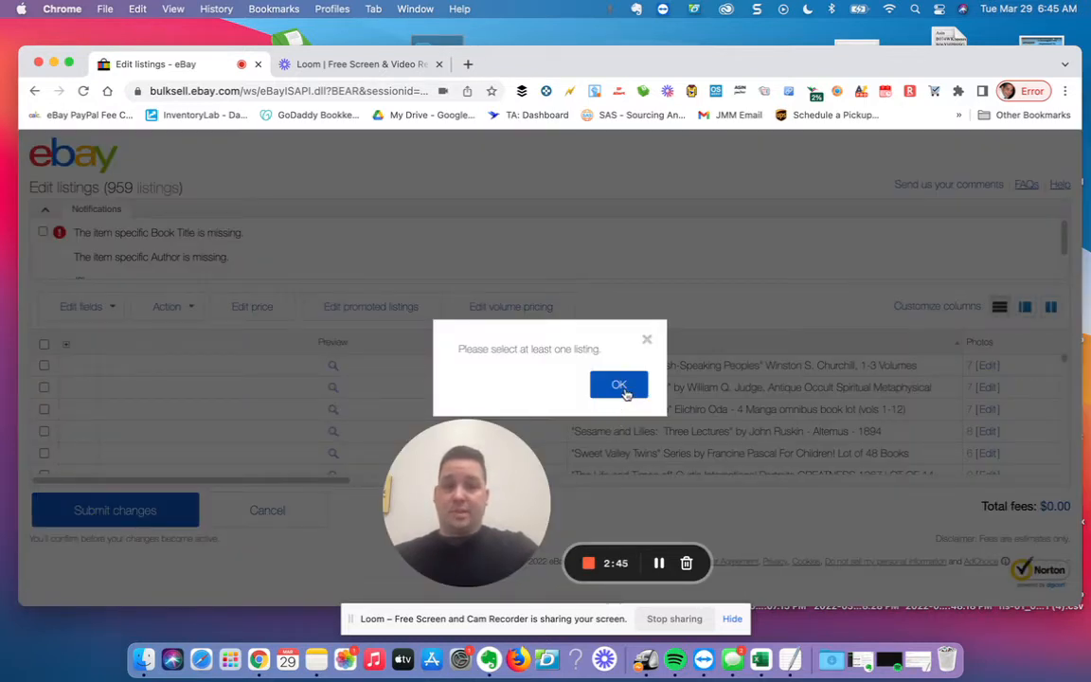
{"action": "left_click", "coordinate": [621, 387]}
Step: Select every listing in the bulk editor, change their handling time to 10 business days and save the edit
{"action": "left_click", "coordinate": [44, 344]}
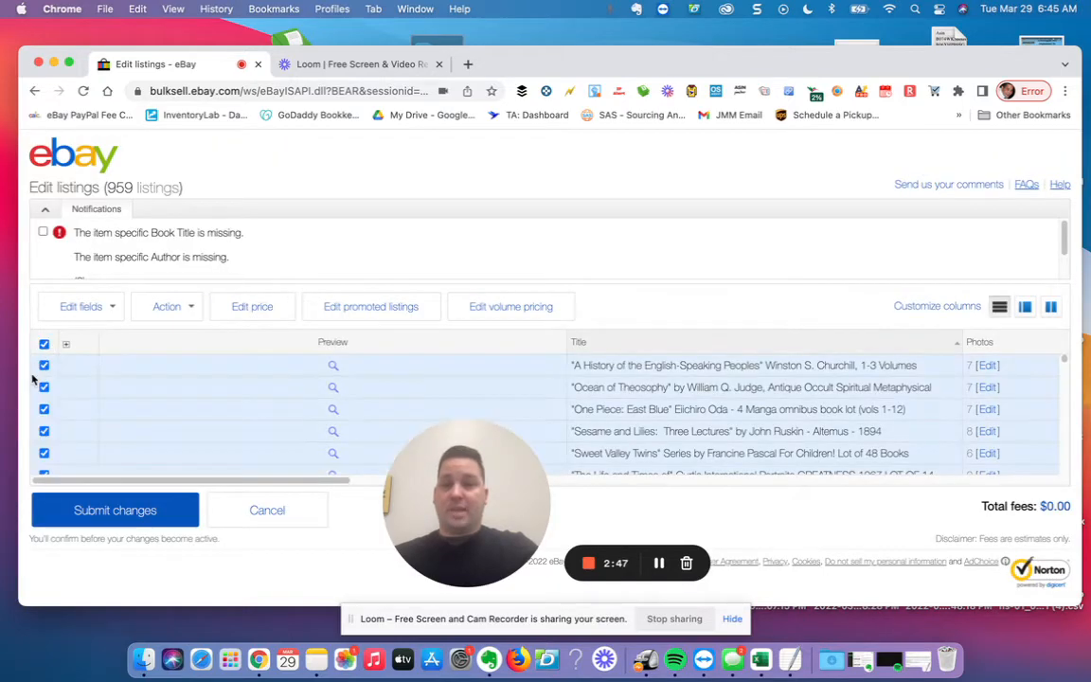
{"action": "left_click", "coordinate": [98, 308]}
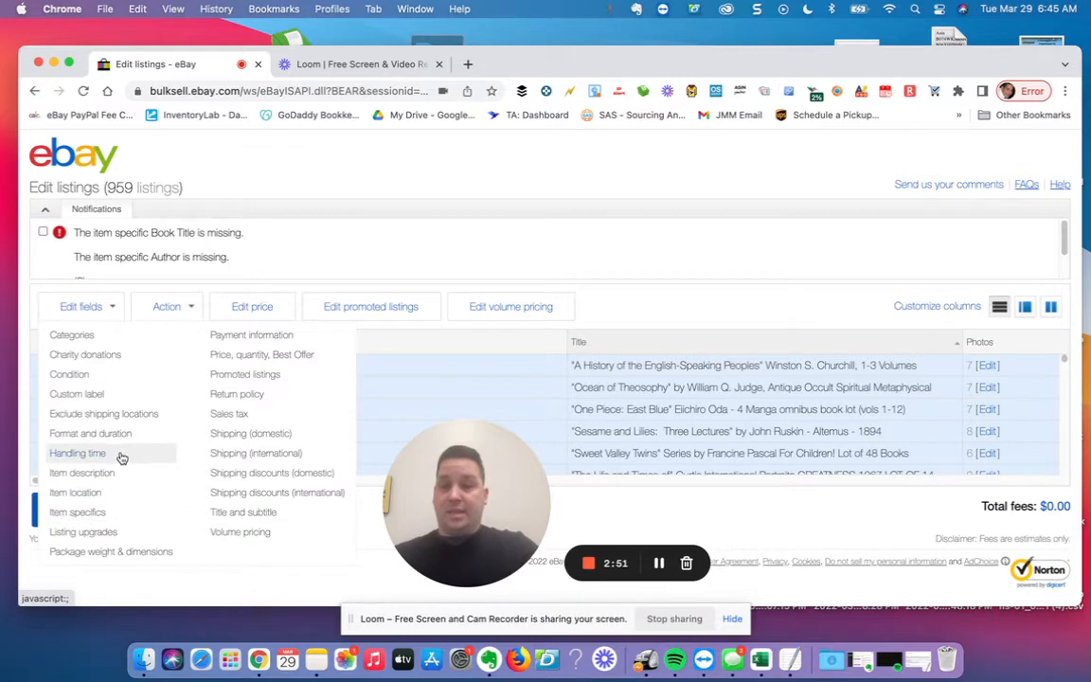
{"action": "left_click", "coordinate": [78, 454]}
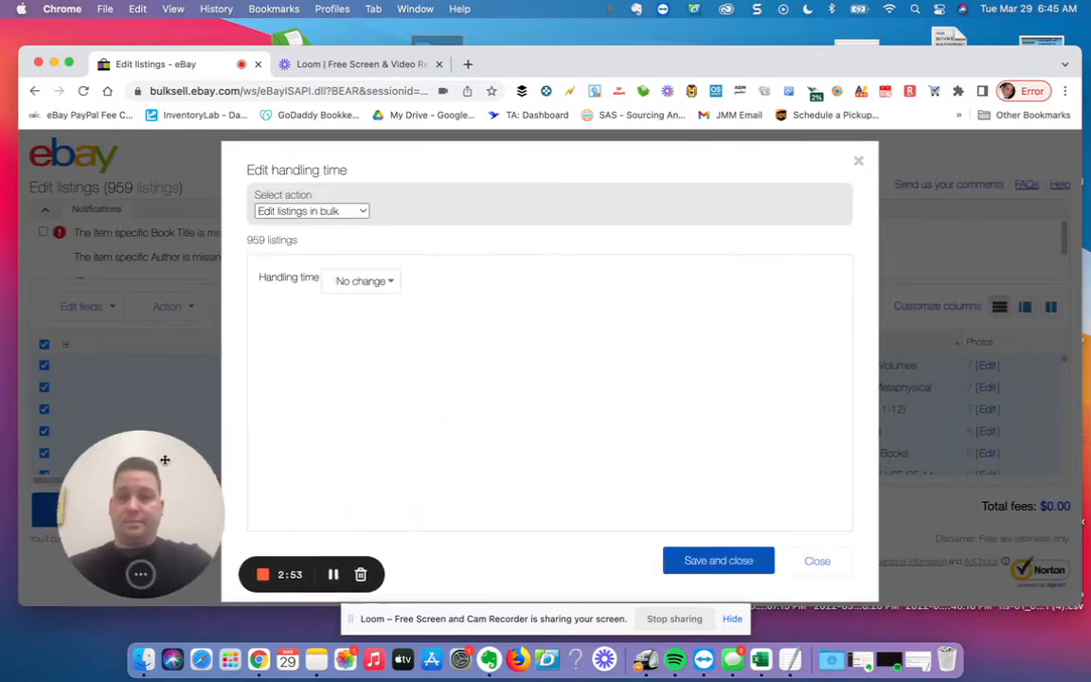
{"action": "left_click_drag", "start_coordinate": [165, 459], "coordinate": [138, 460]}
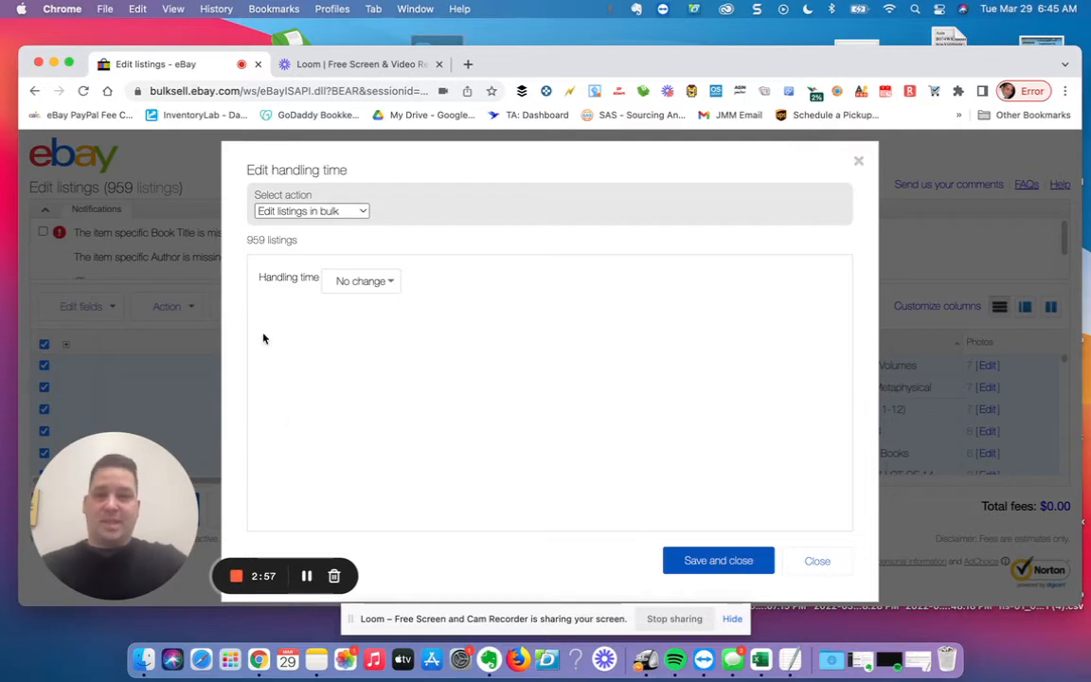
{"action": "left_click", "coordinate": [383, 284]}
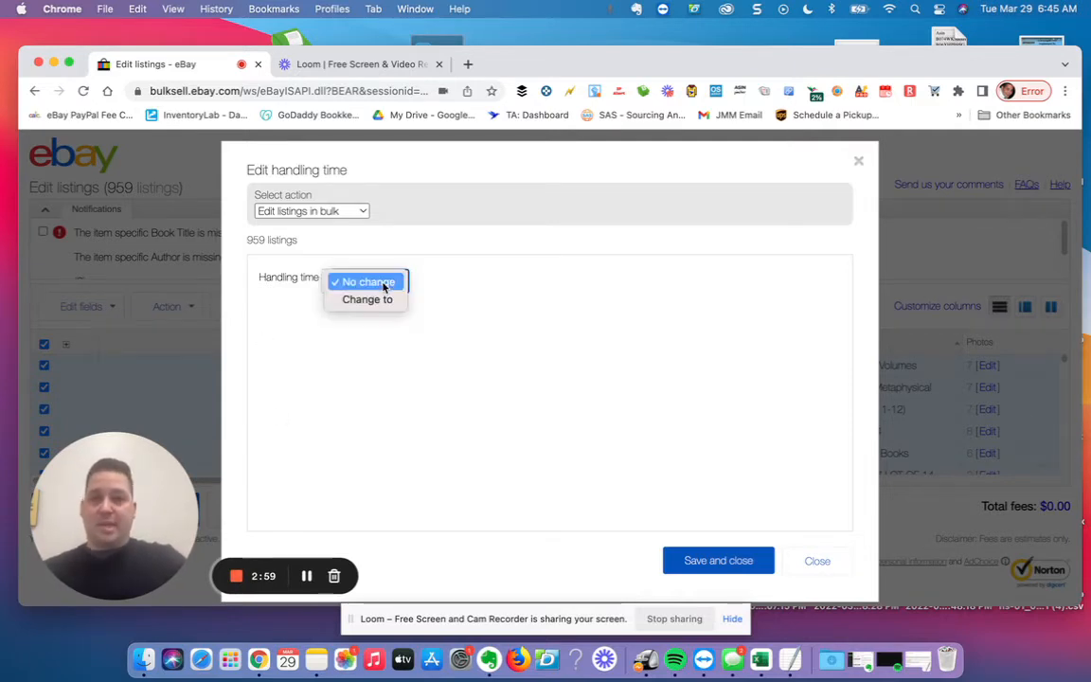
{"action": "left_click", "coordinate": [371, 302]}
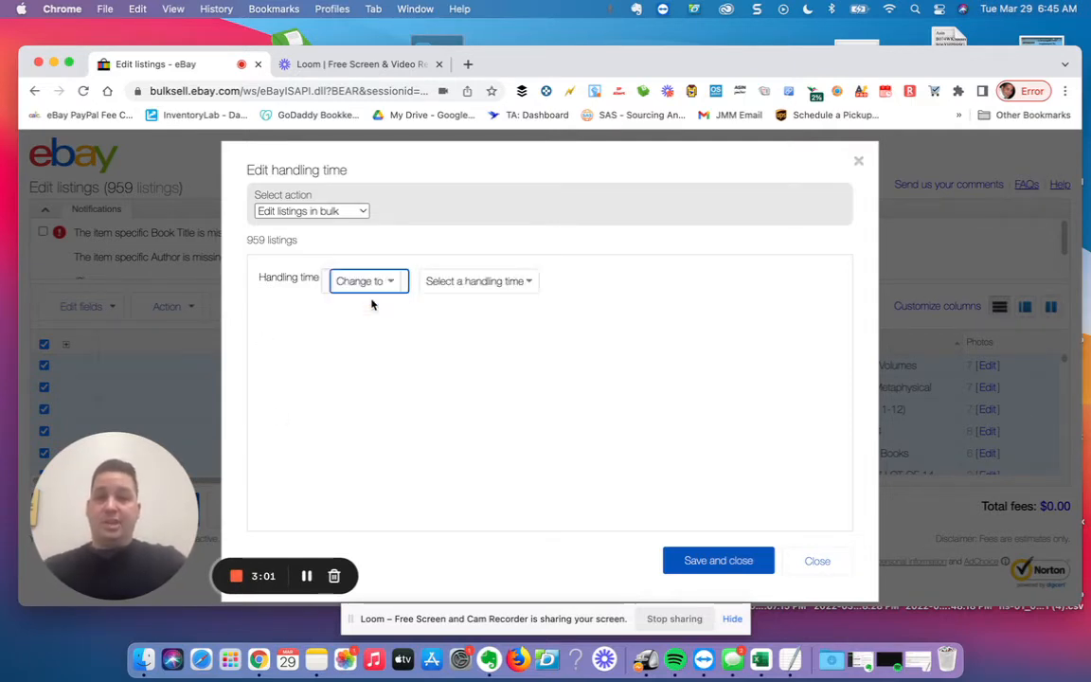
{"action": "left_click", "coordinate": [521, 284]}
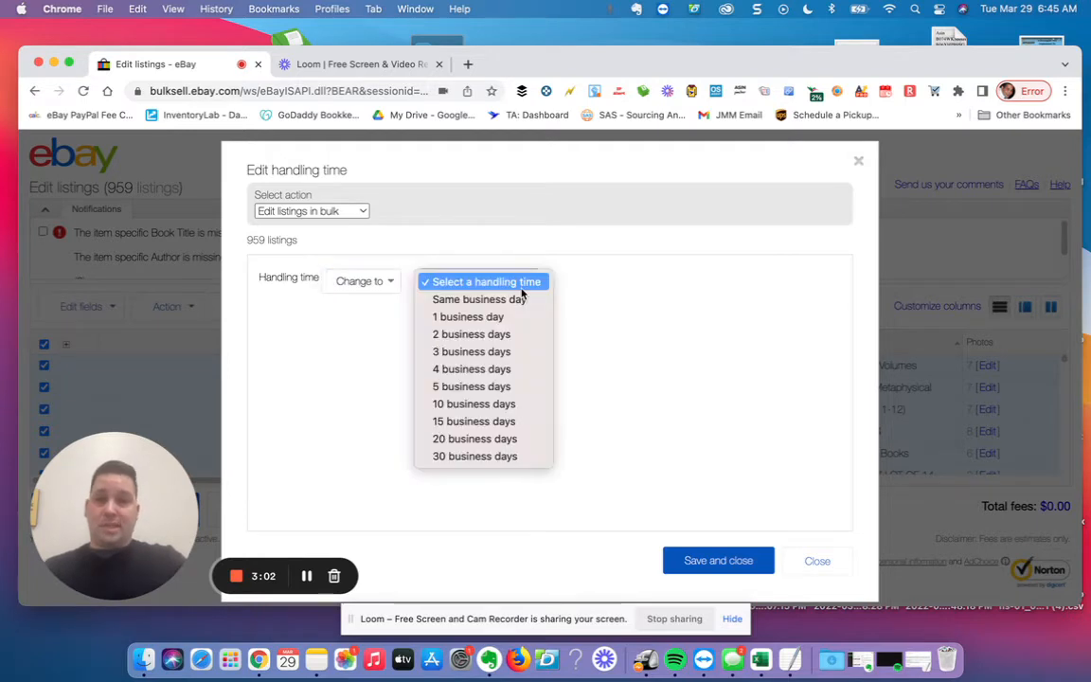
{"action": "left_click", "coordinate": [469, 404]}
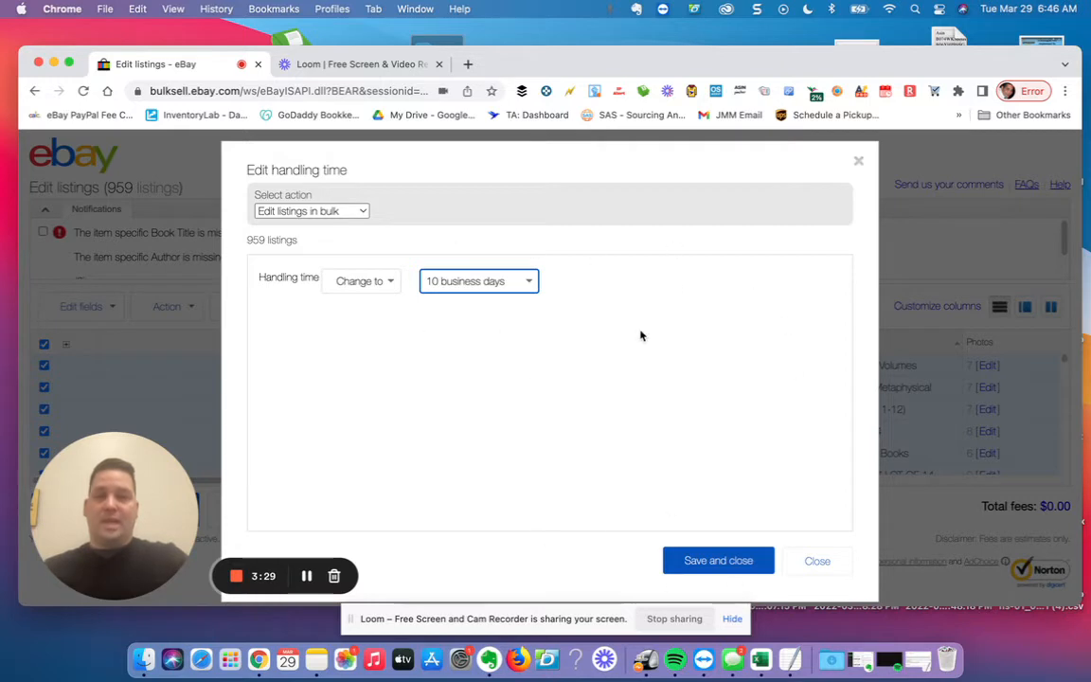
{"action": "left_click", "coordinate": [720, 563]}
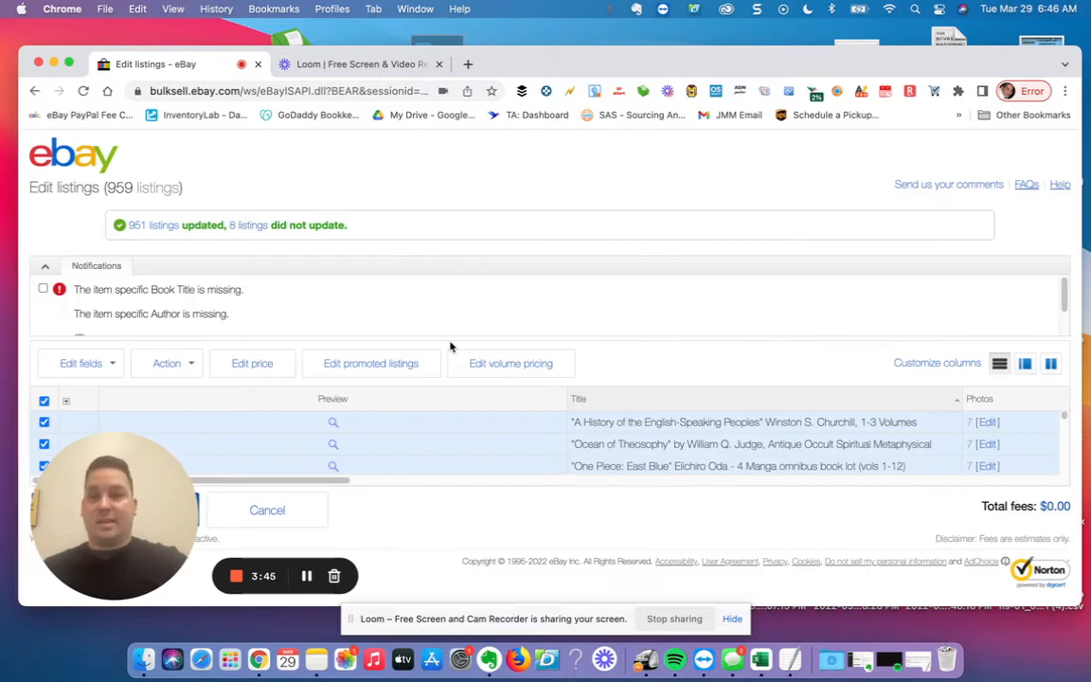
Step: Submit and confirm the bulk listing changes, dismiss the submission summary and return to the active listings
{"action": "scroll", "coordinate": [554, 428], "scroll_direction": "down", "scroll_amount": 5}
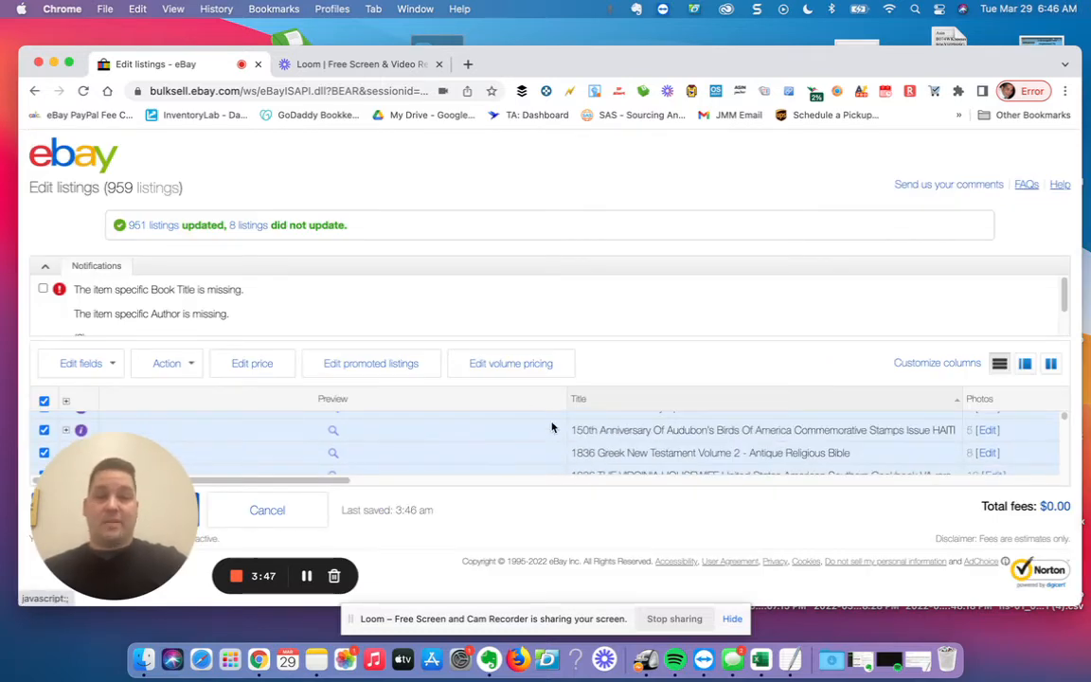
{"action": "scroll", "coordinate": [546, 297], "scroll_direction": "down", "scroll_amount": 2}
{"action": "left_click_drag", "start_coordinate": [142, 497], "coordinate": [639, 495]}
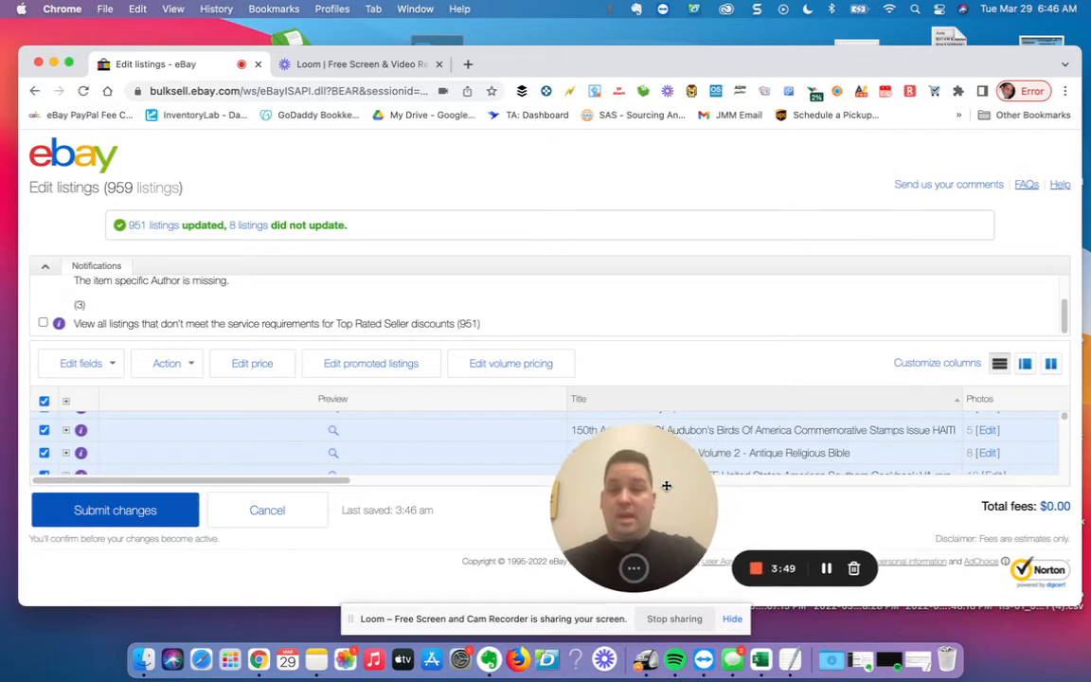
{"action": "left_click", "coordinate": [116, 512]}
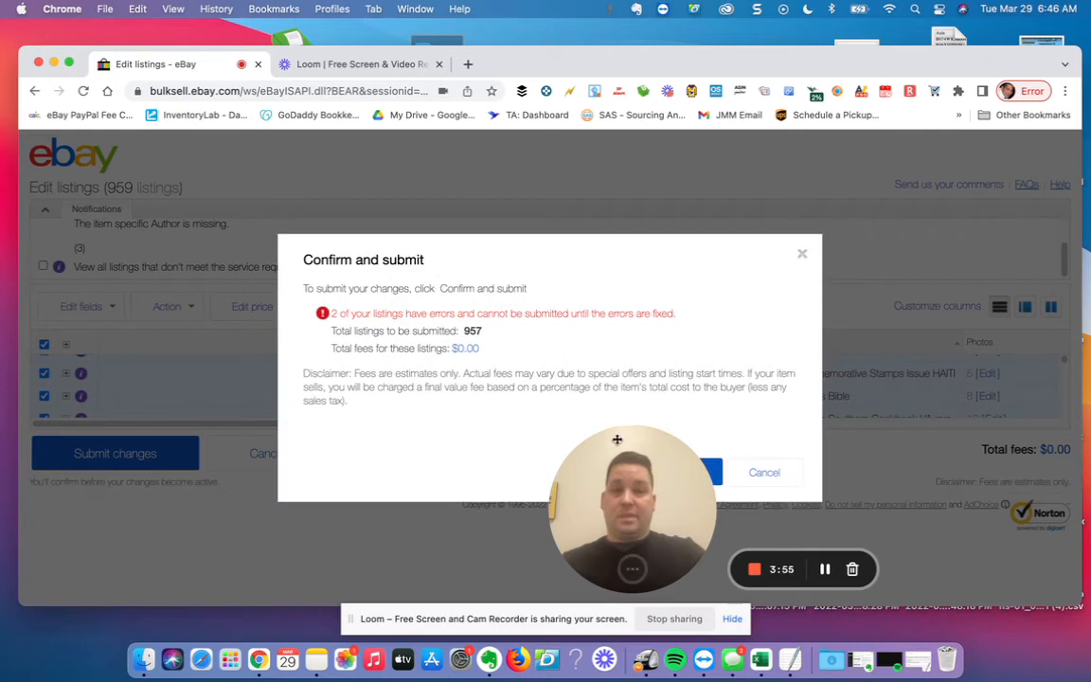
{"action": "left_click_drag", "start_coordinate": [617, 439], "coordinate": [132, 462]}
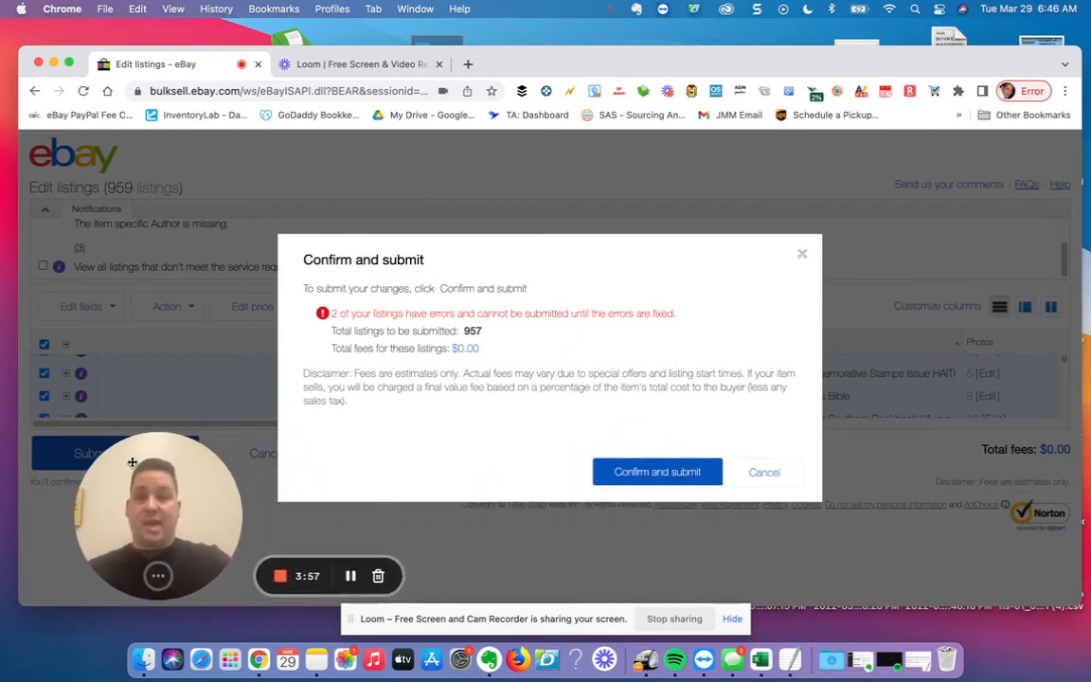
{"action": "left_click", "coordinate": [682, 474]}
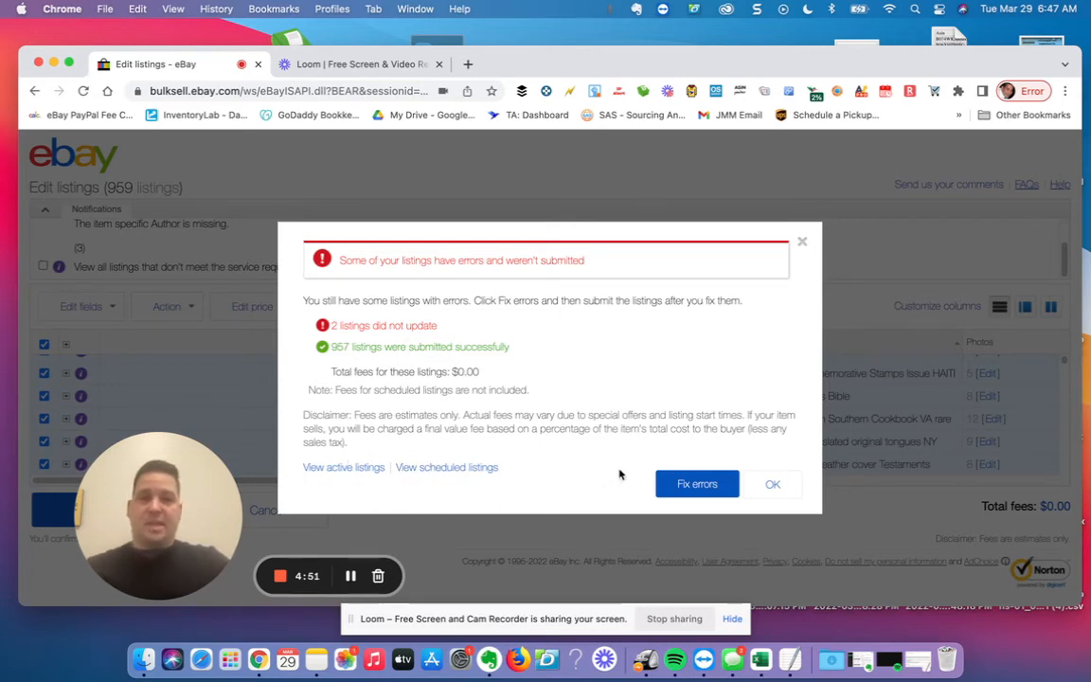
{"action": "left_click", "coordinate": [777, 490]}
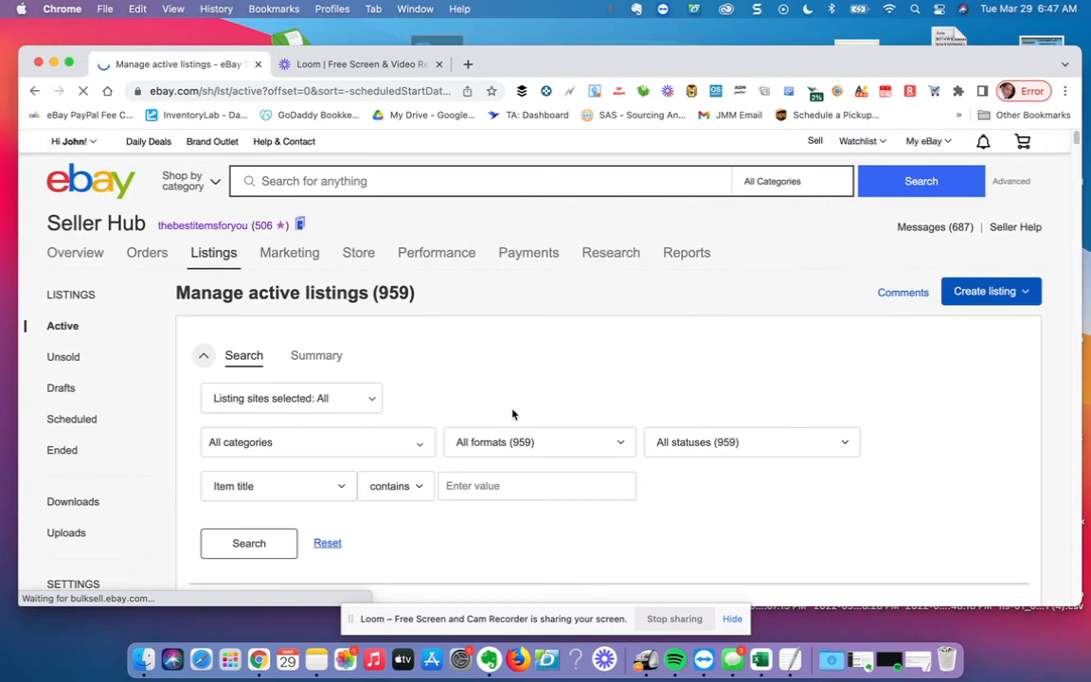
{"action": "scroll", "coordinate": [523, 419], "scroll_direction": "down", "scroll_amount": 5}
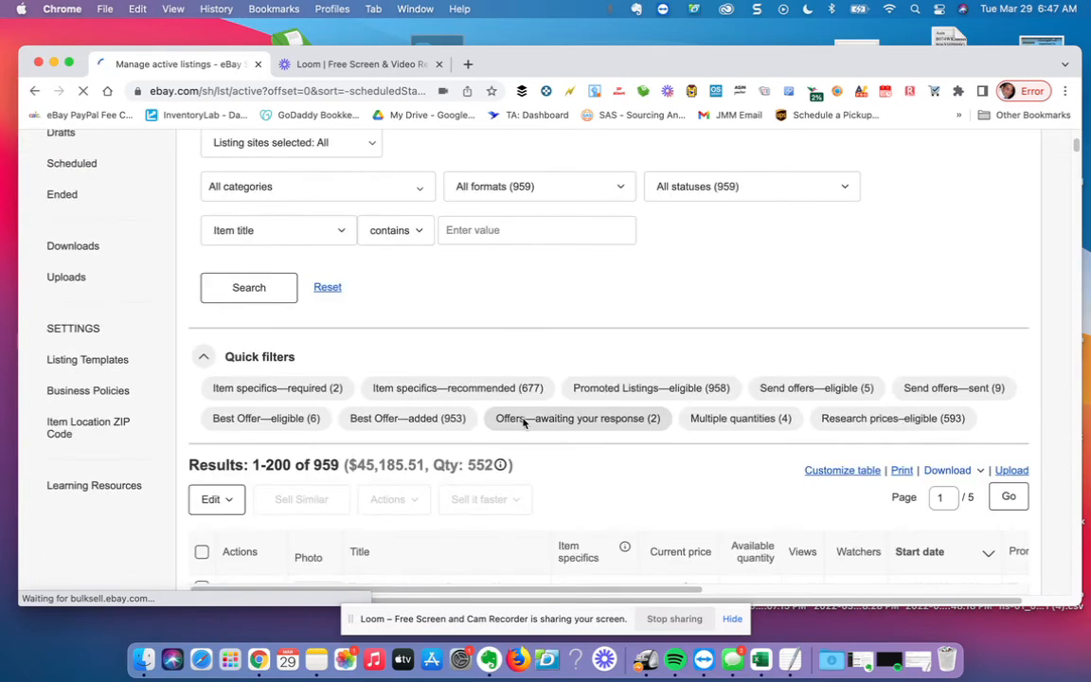
Step: Open the Childcraft The How and Why Library Encyclopedia listing from the active listings table in a separate browser tab
{"action": "scroll", "coordinate": [528, 422], "scroll_direction": "down", "scroll_amount": 5}
{"action": "scroll", "coordinate": [535, 427], "scroll_direction": "down", "scroll_amount": 5}
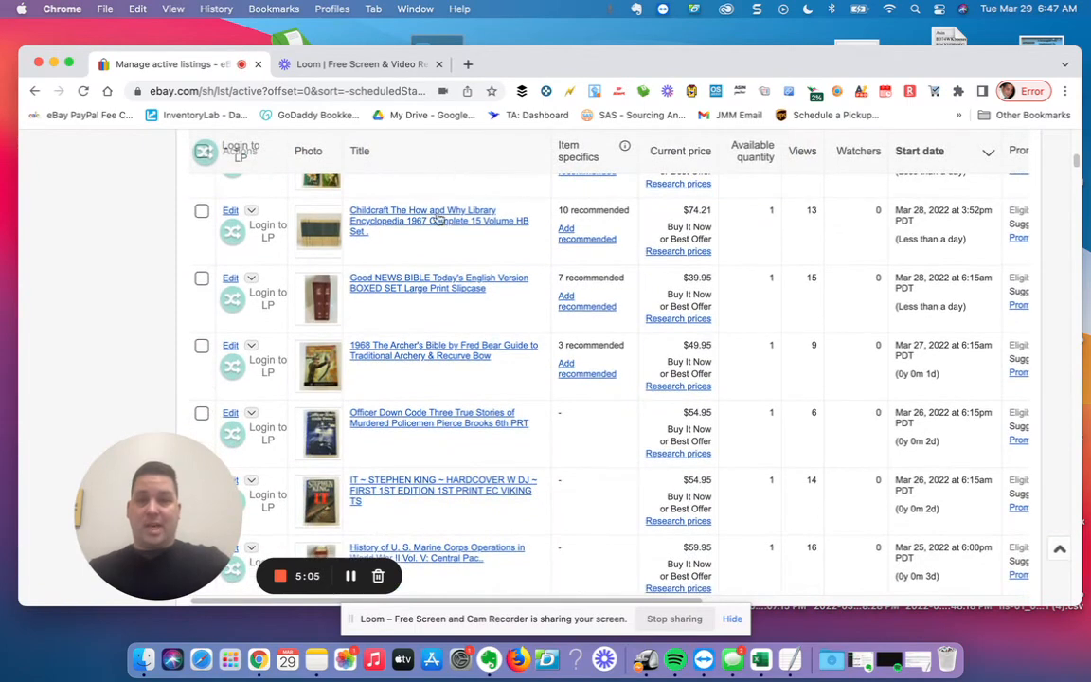
{"action": "left_click", "coordinate": [423, 221], "text": "super"}
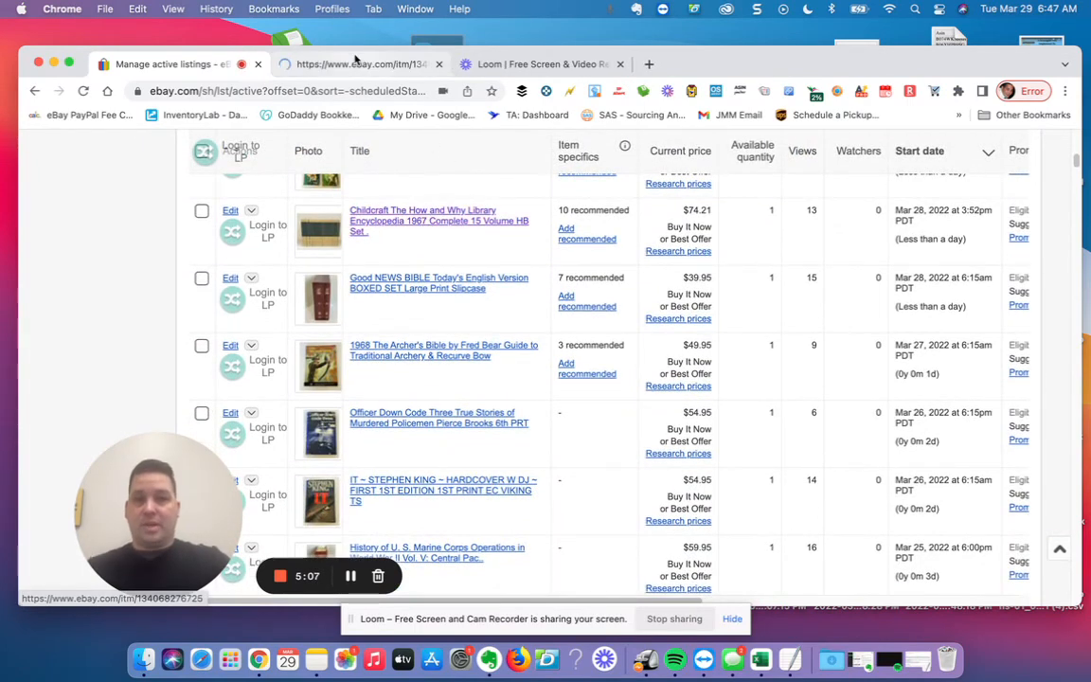
{"action": "left_click", "coordinate": [351, 65]}
Step: Examine the Childcraft listing's shipping details, highlighting the day in the estimated delivery date, and return to the start of the page
{"action": "scroll", "coordinate": [452, 333], "scroll_direction": "down", "scroll_amount": 4}
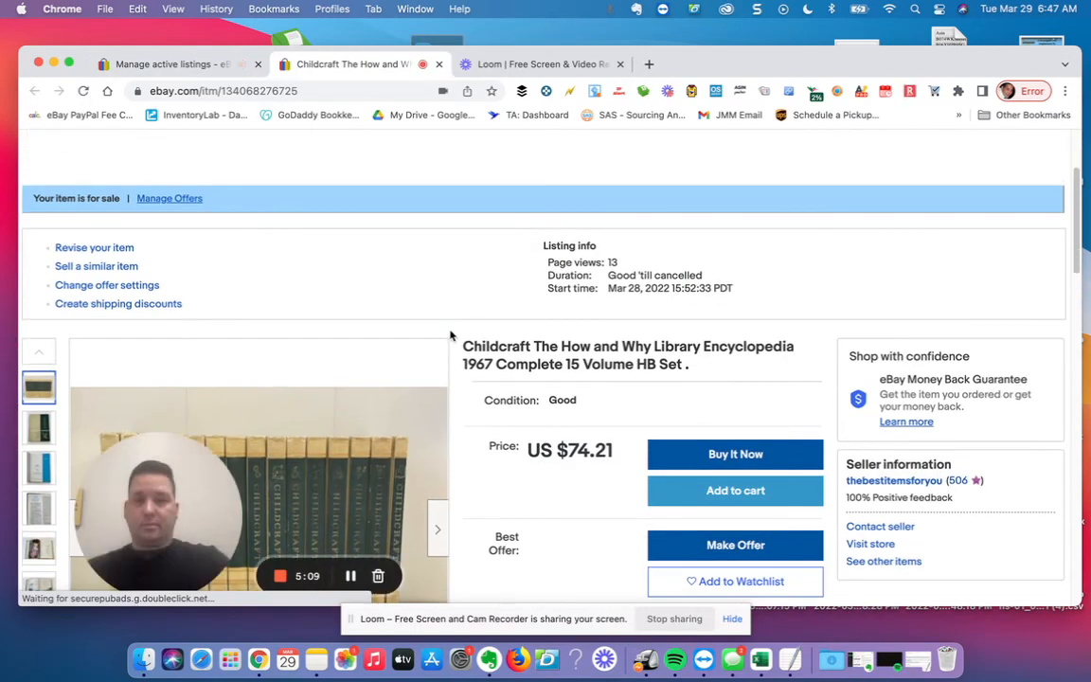
{"action": "scroll", "coordinate": [452, 336], "scroll_direction": "down", "scroll_amount": 3}
{"action": "scroll", "coordinate": [452, 333], "scroll_direction": "down", "scroll_amount": 3}
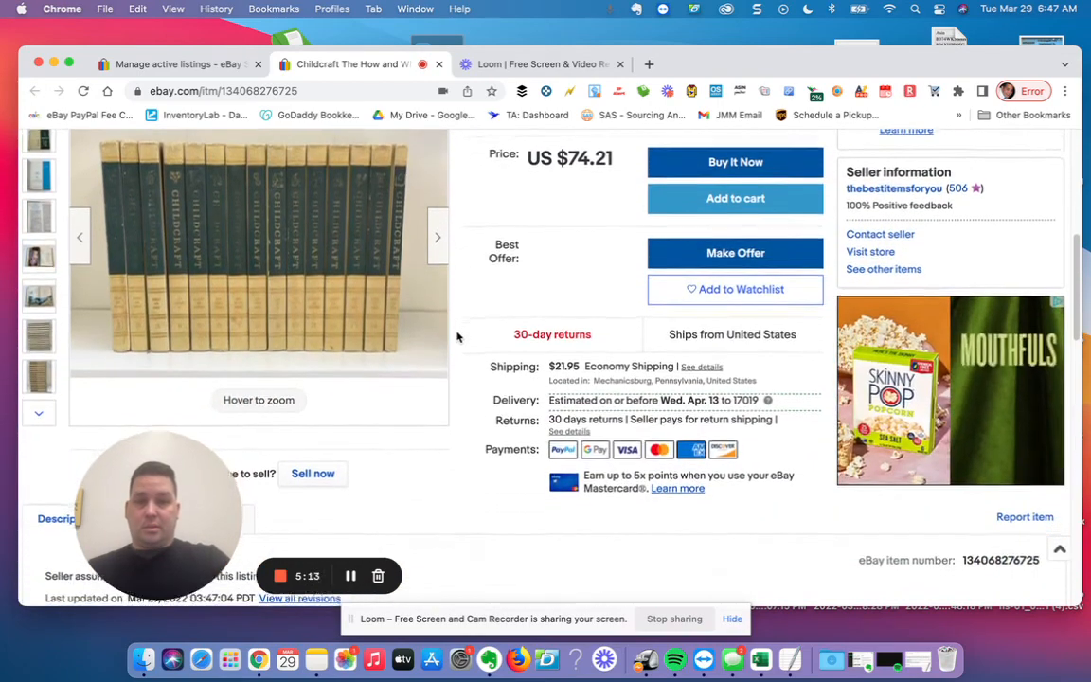
{"action": "scroll", "coordinate": [457, 337], "scroll_direction": "down", "scroll_amount": 2}
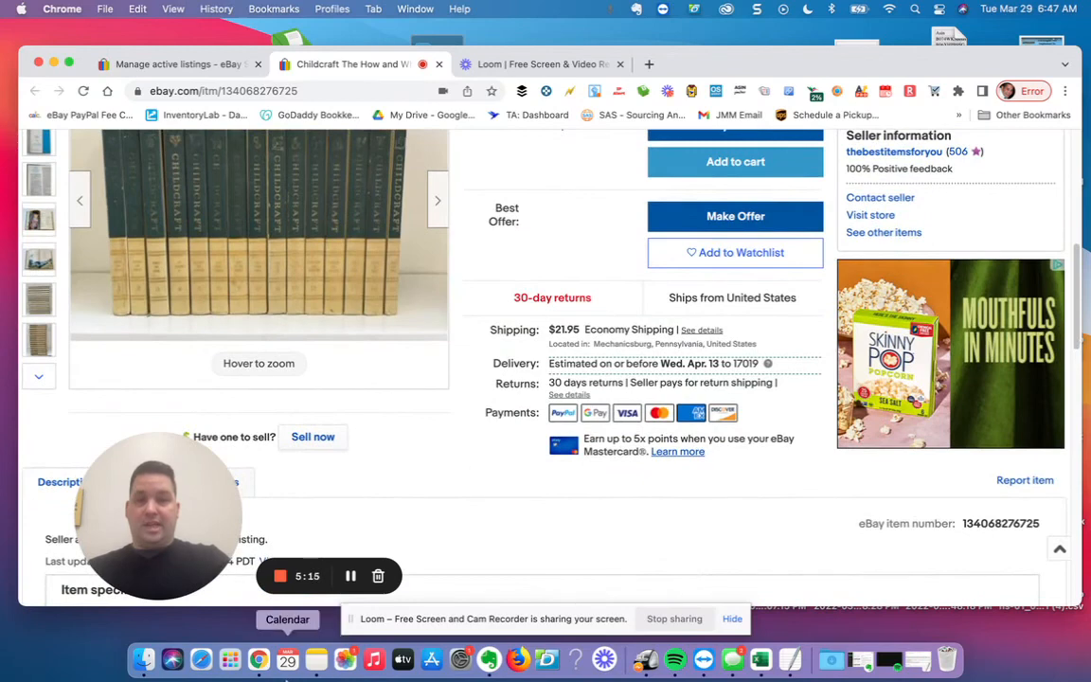
{"action": "left_click_drag", "start_coordinate": [722, 364], "coordinate": [705, 364]}
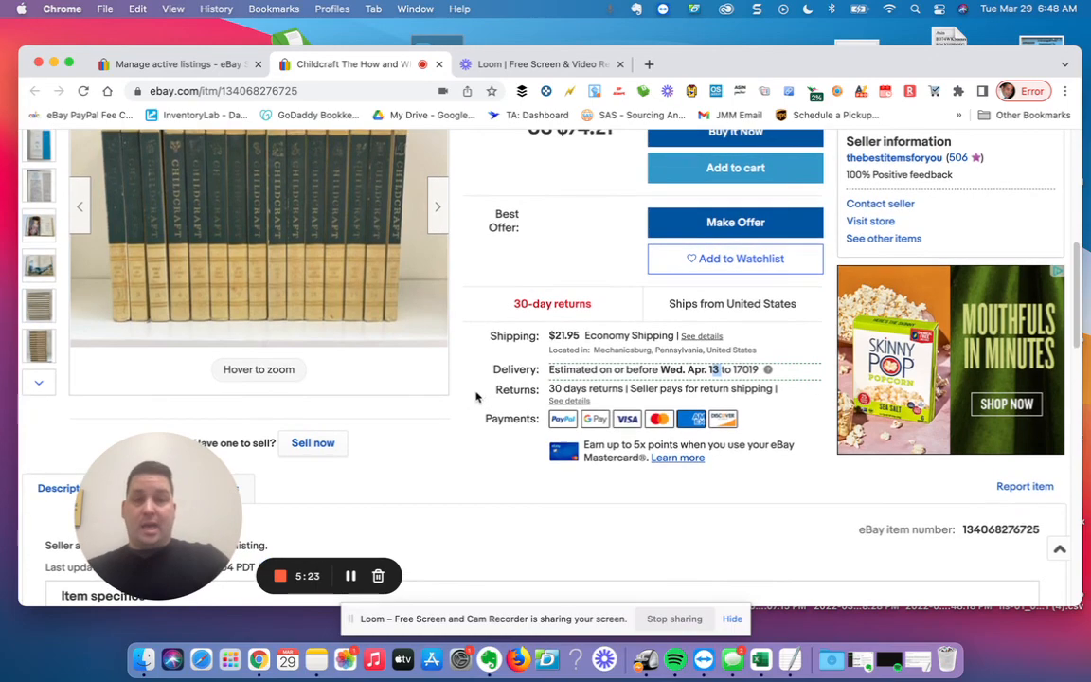
{"action": "scroll", "coordinate": [480, 397], "scroll_direction": "down", "scroll_amount": 3}
{"action": "scroll", "coordinate": [511, 420], "scroll_direction": "up", "scroll_amount": 6}
{"action": "scroll", "coordinate": [510, 420], "scroll_direction": "up", "scroll_amount": 3}
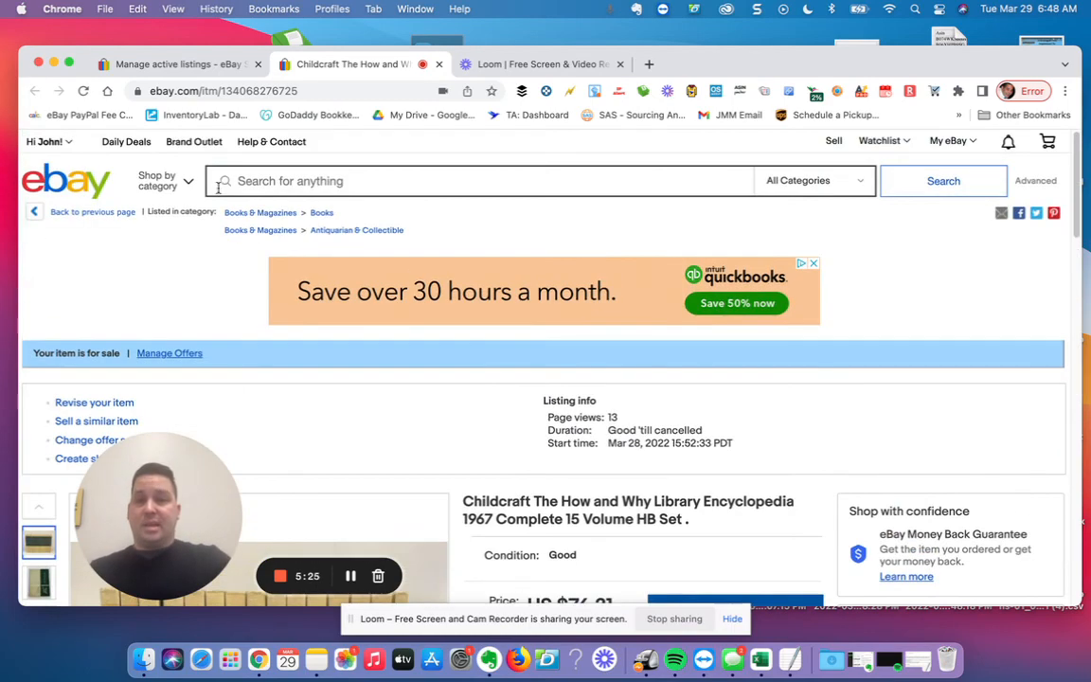